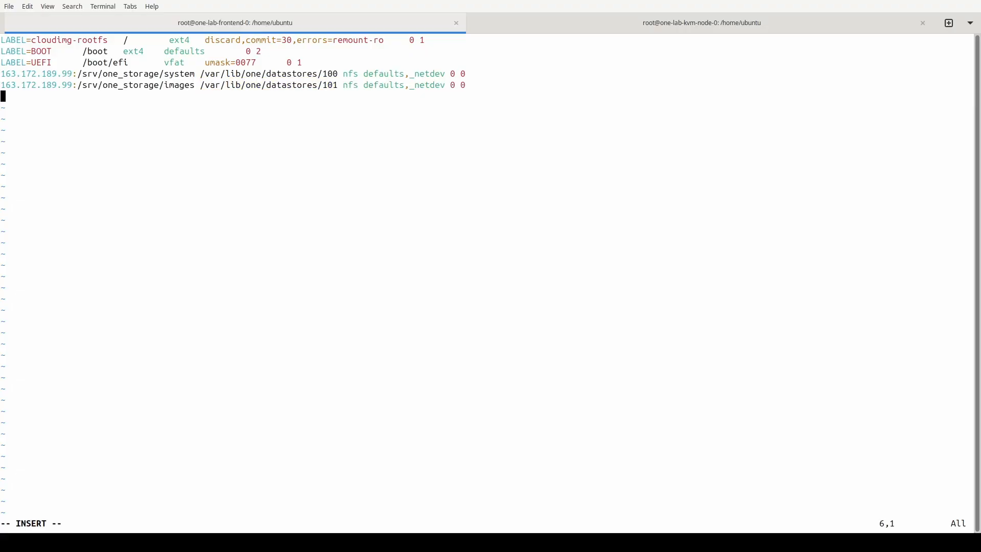
Remove the blank last line of the frontend's /etc/fstab, then copy its two NFS mount entries and quit vi.
key(BackSpace)
key(Escape)
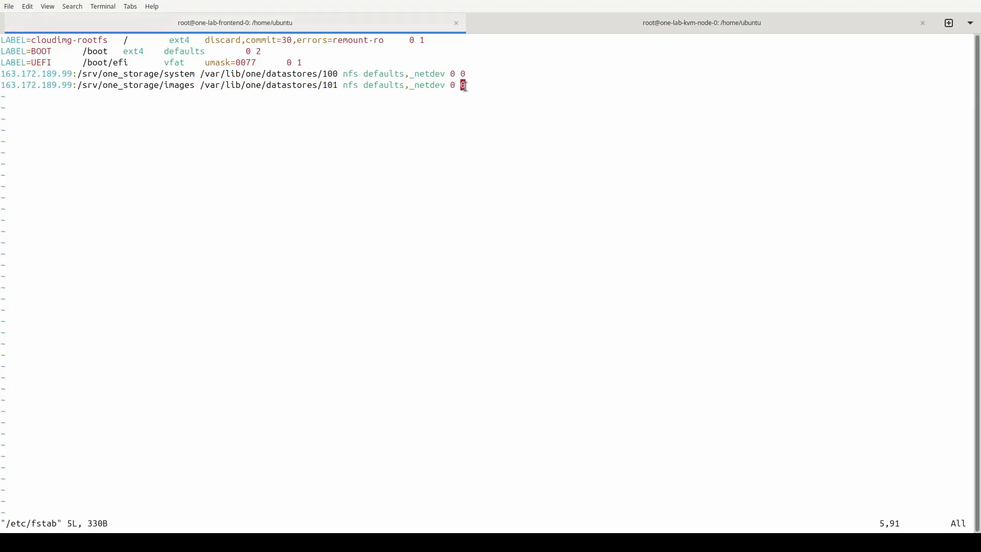
drag(465, 86, 316, 86)
click(458, 87)
drag(459, 86, 3, 74)
key(ctrl+c)
text(:q)
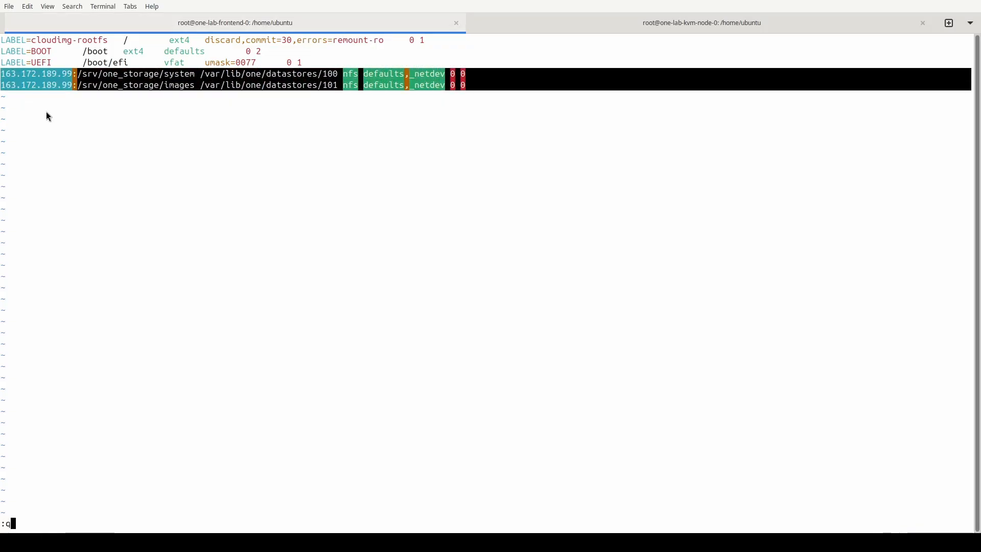
key(Return)
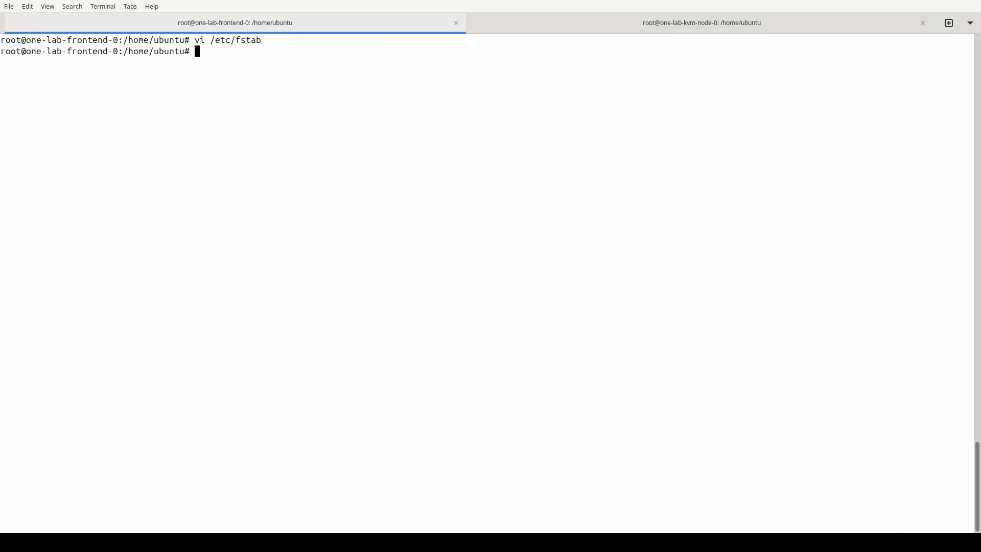
Open /etc/fstab in vi on the KVM node.
click(571, 32)
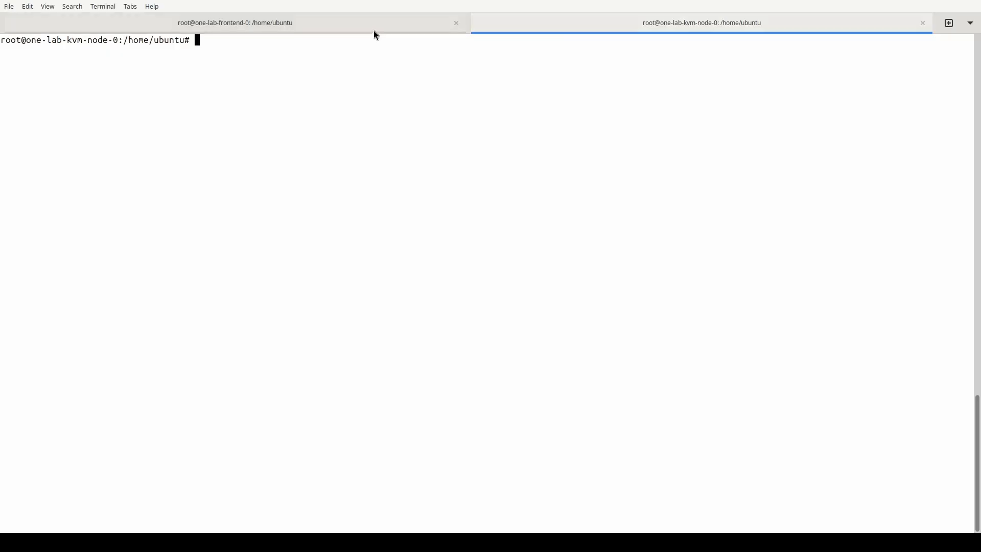
text(vi /etc/fst)
key(Tab)
key(Return)
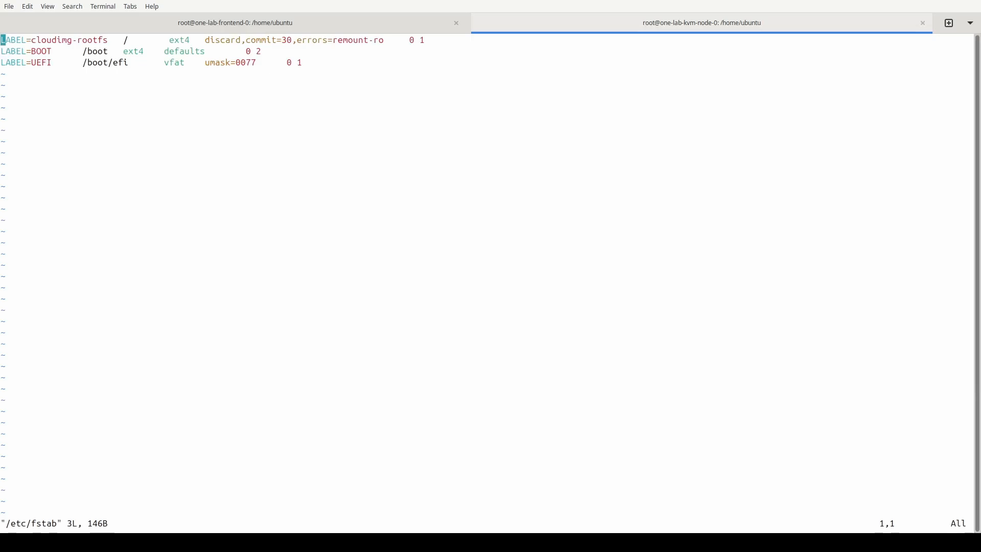
Paste the copied NFS mount entries for datastores 100 and 101 below the UEFI line, save the file, and reboot the node.
key(j)
key(j)
key(o)
key(ctrl+shift+v)
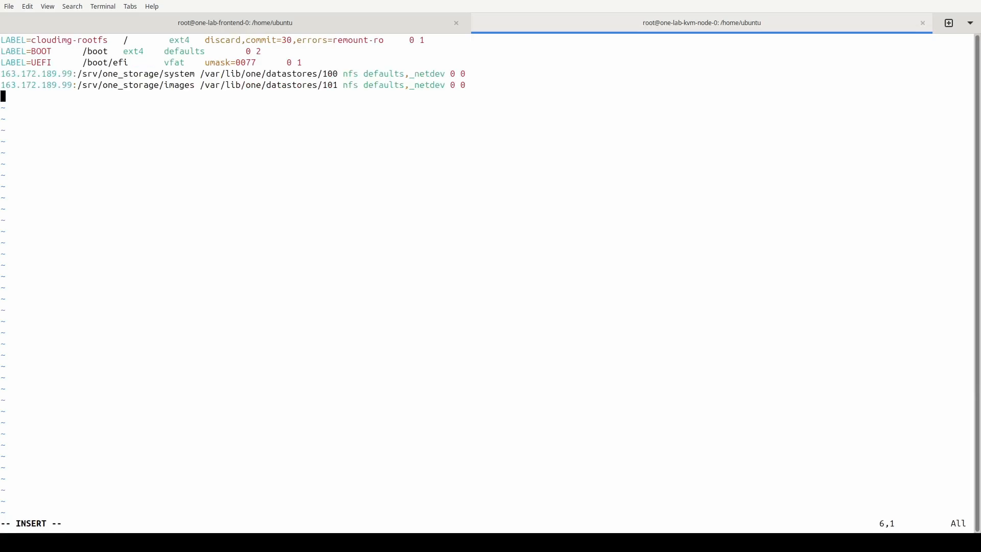
key(BackSpace)
key(Escape)
key(shift+z)
key(shift+z)
text(reboot)
key(Return)
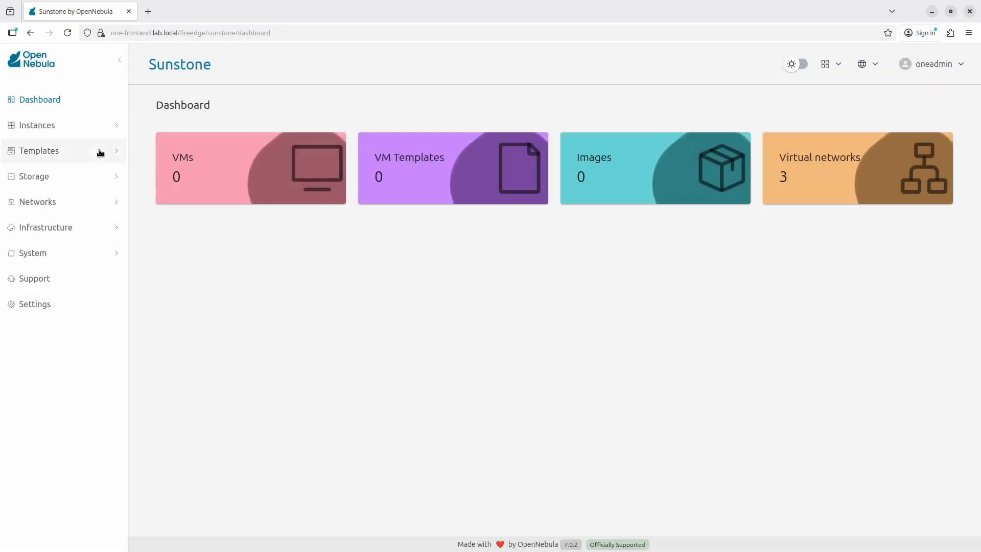
In OpenNebula Sunstone, start a new SYSTEM datastore named system-nfs with the Filesystem - shared mode storage backend.
click(98, 177)
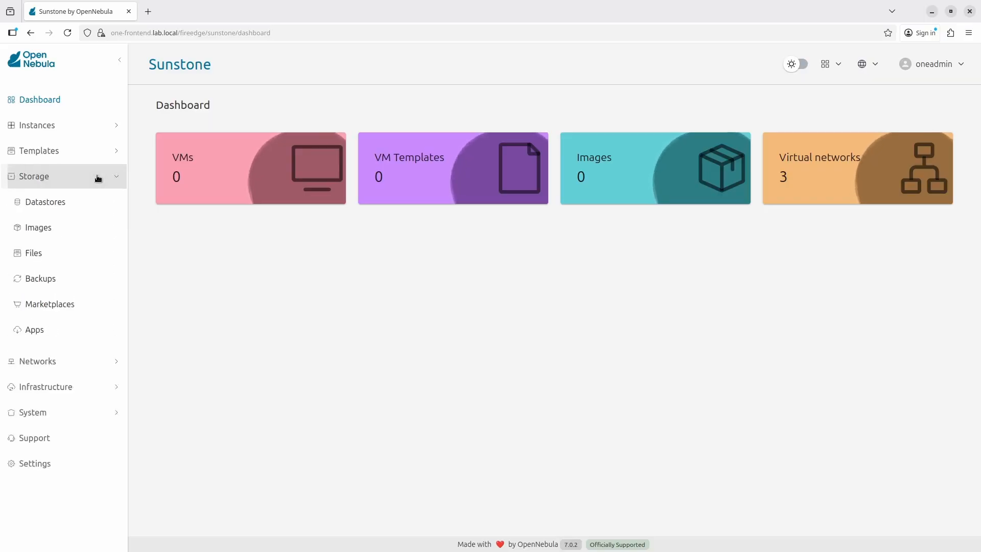
click(90, 206)
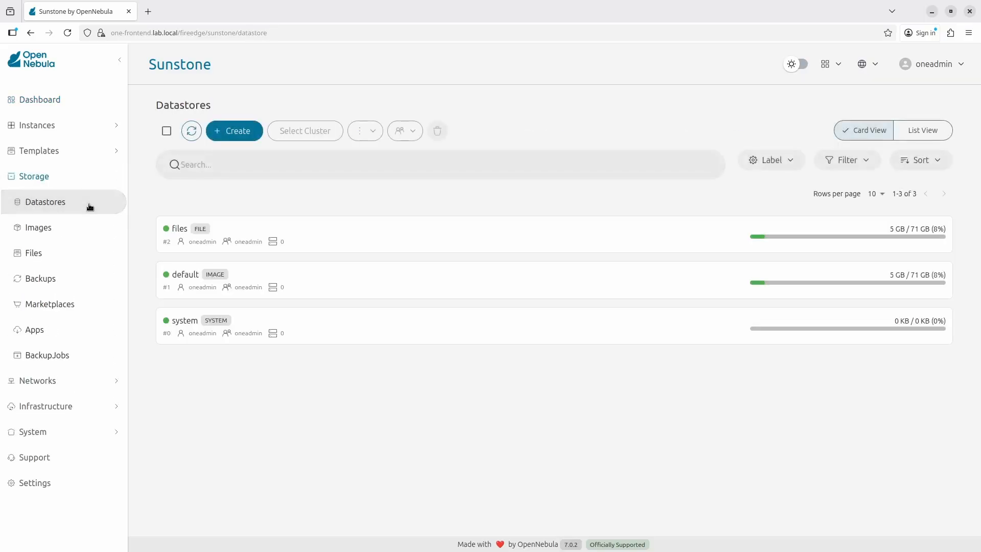
click(236, 134)
click(779, 261)
click(509, 289)
text(s)
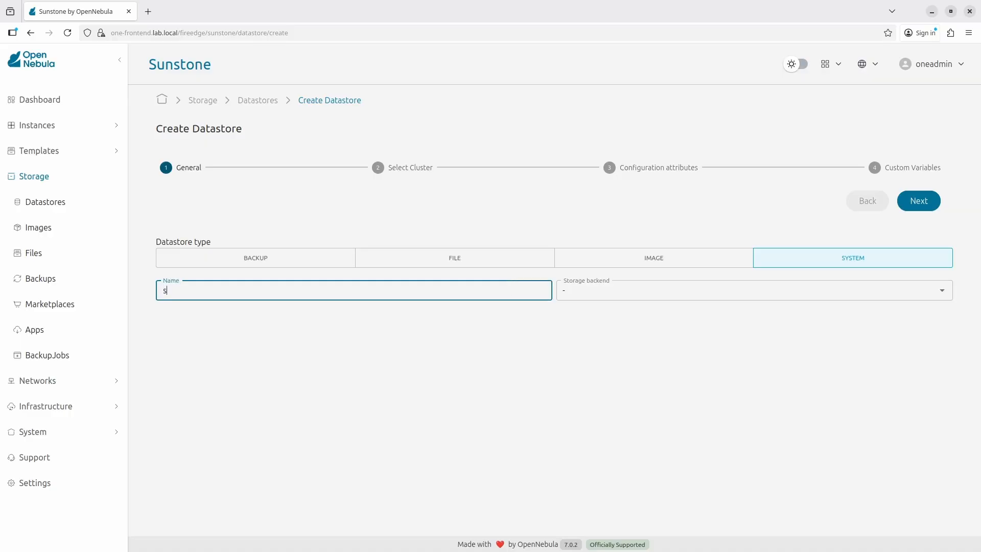
text(ystem-nfs)
click(942, 293)
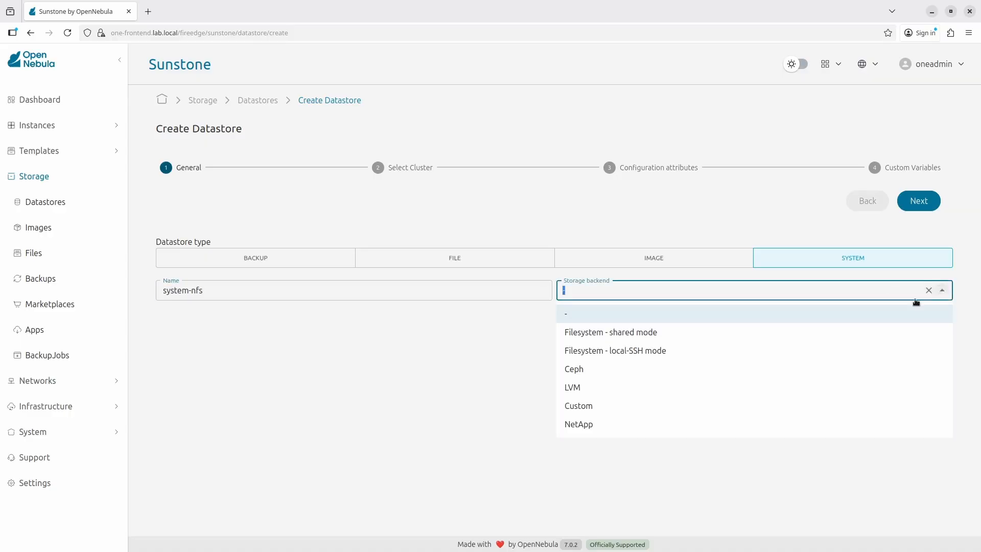
click(797, 334)
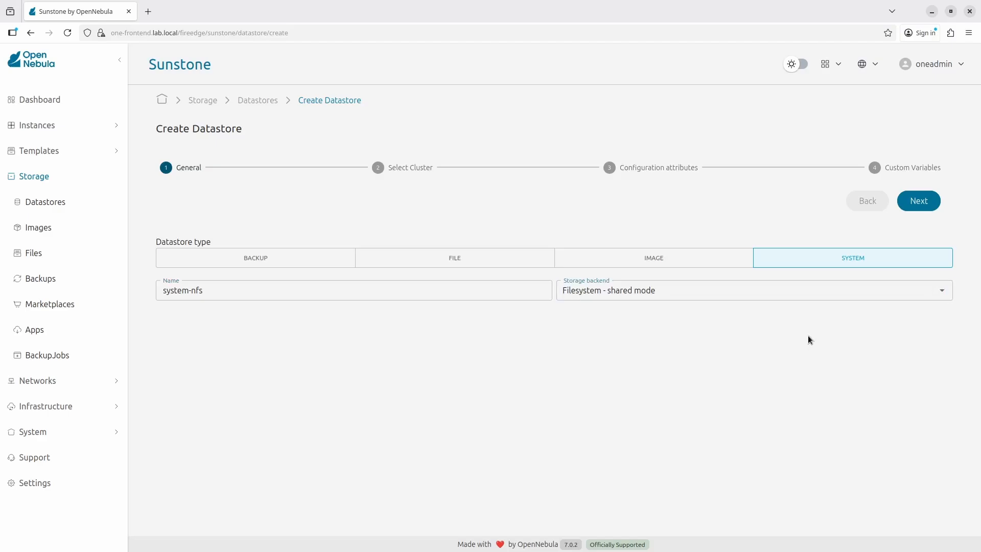
Assign the system-nfs datastore to the default cluster and finish creating it with the default configuration attributes.
click(927, 206)
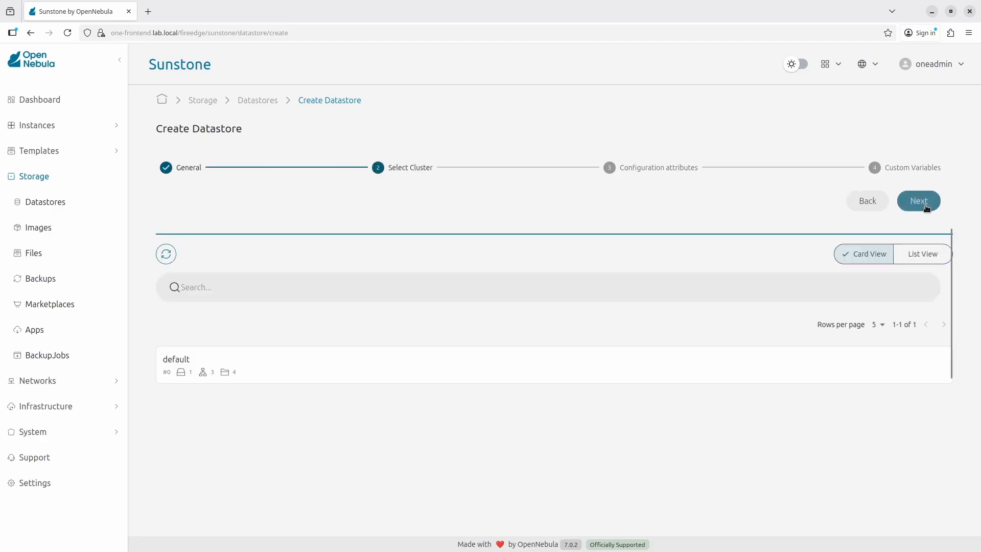
click(738, 378)
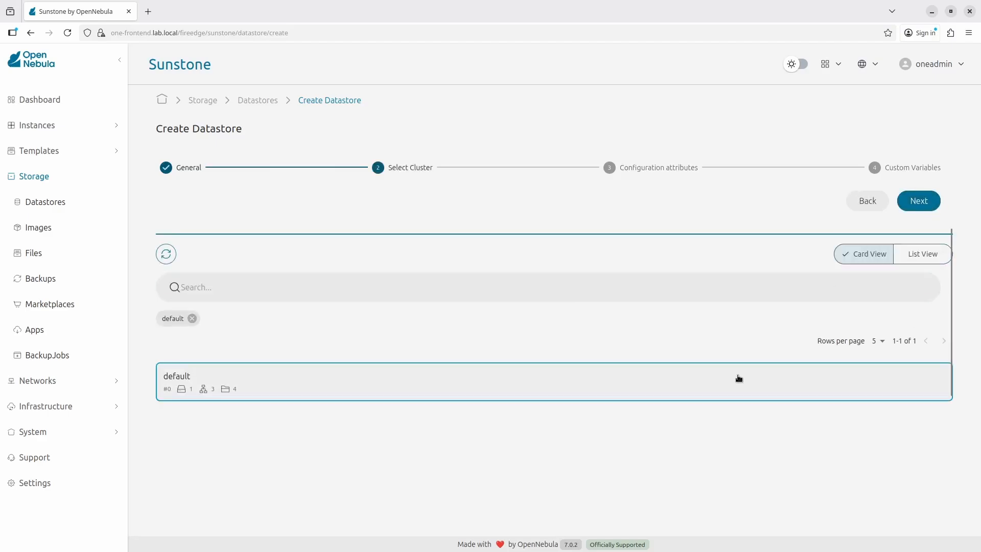
click(922, 204)
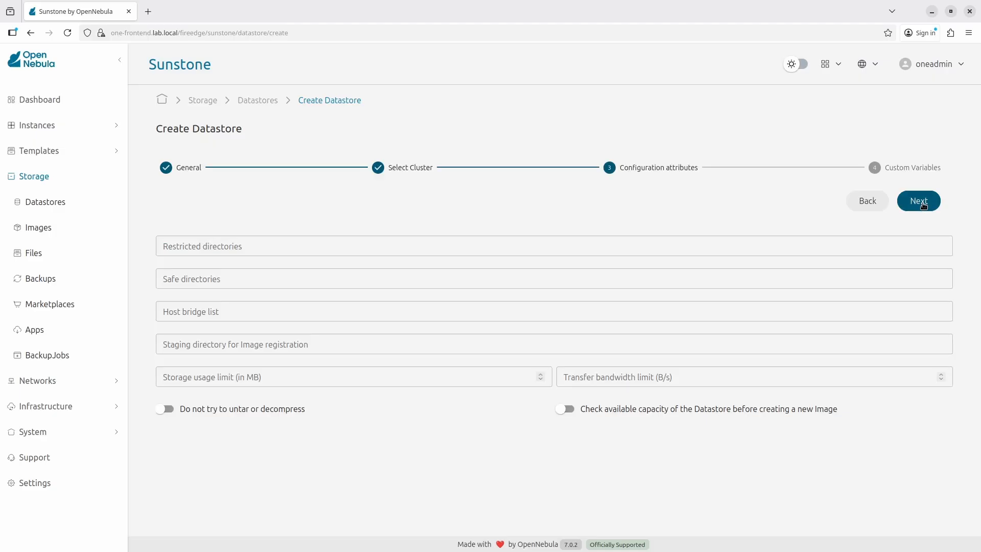
click(923, 205)
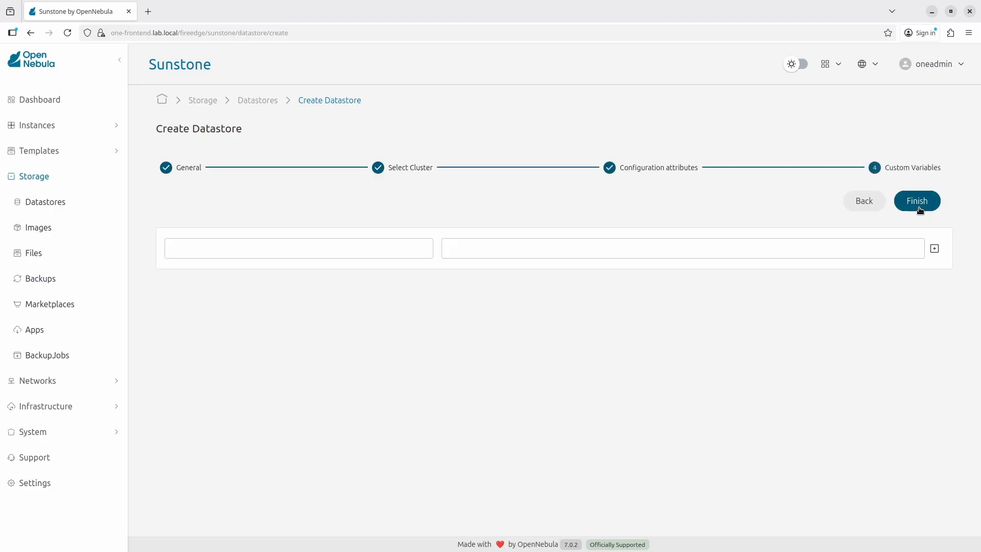
click(918, 203)
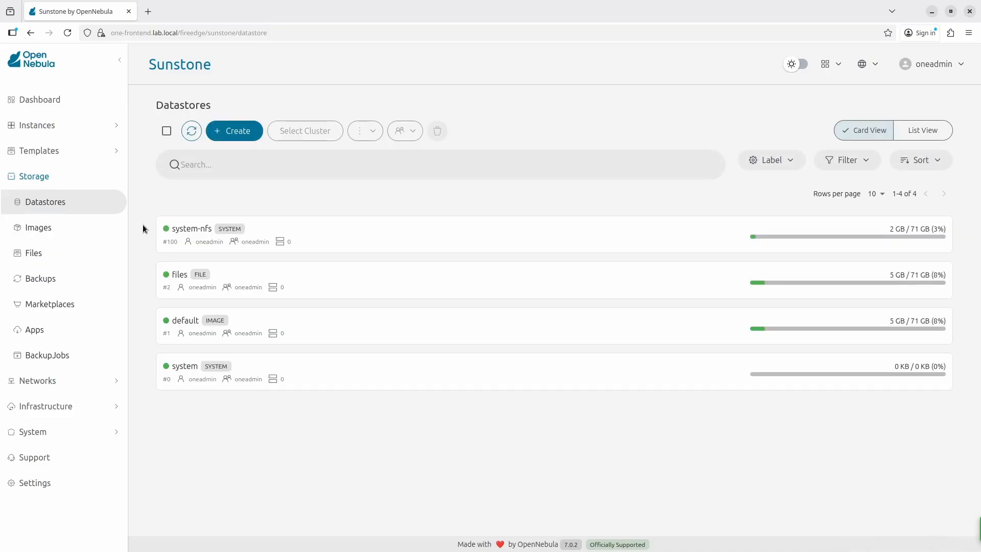
Start a new IMAGE datastore named image-nfs with the Filesystem - shared mode storage backend.
click(227, 131)
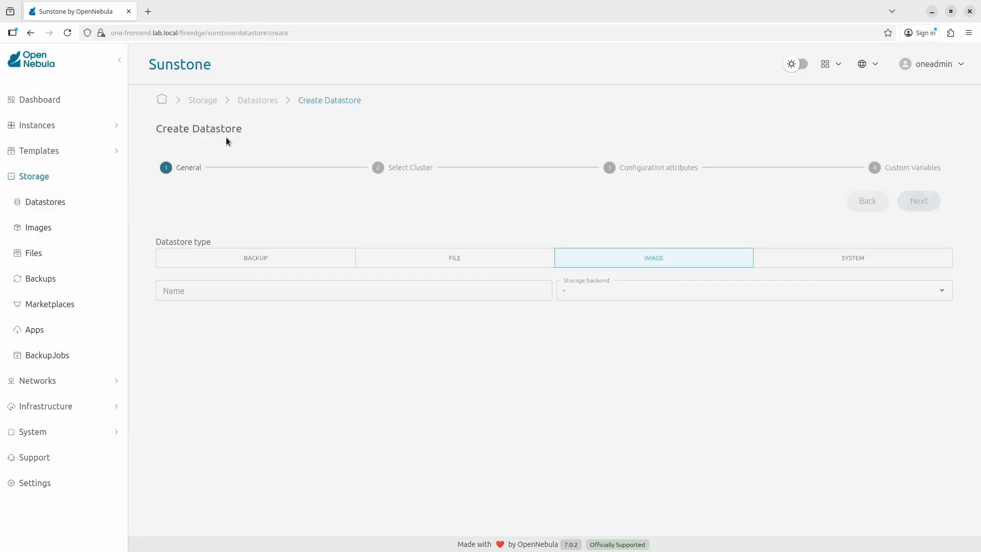
click(463, 292)
text(image-nfs)
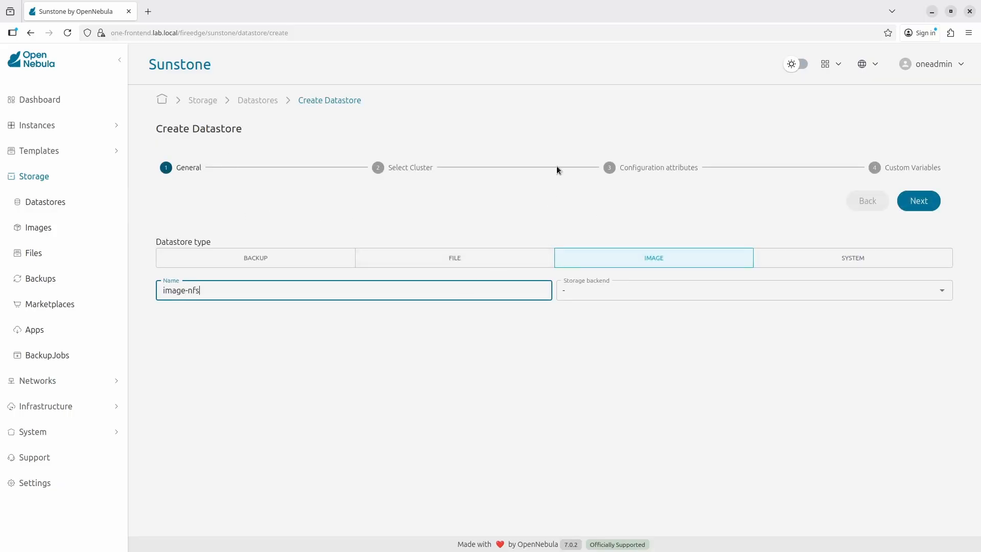
click(669, 288)
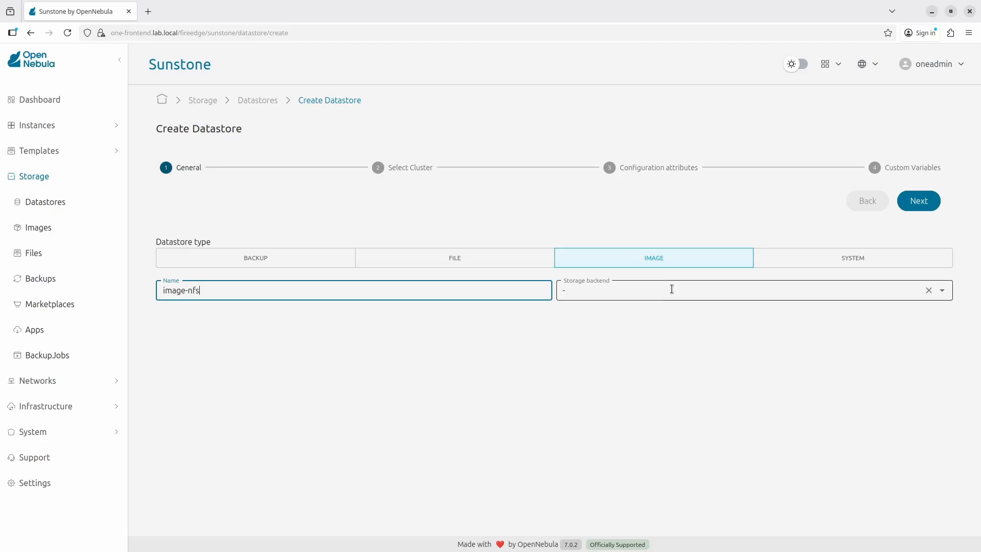
click(667, 334)
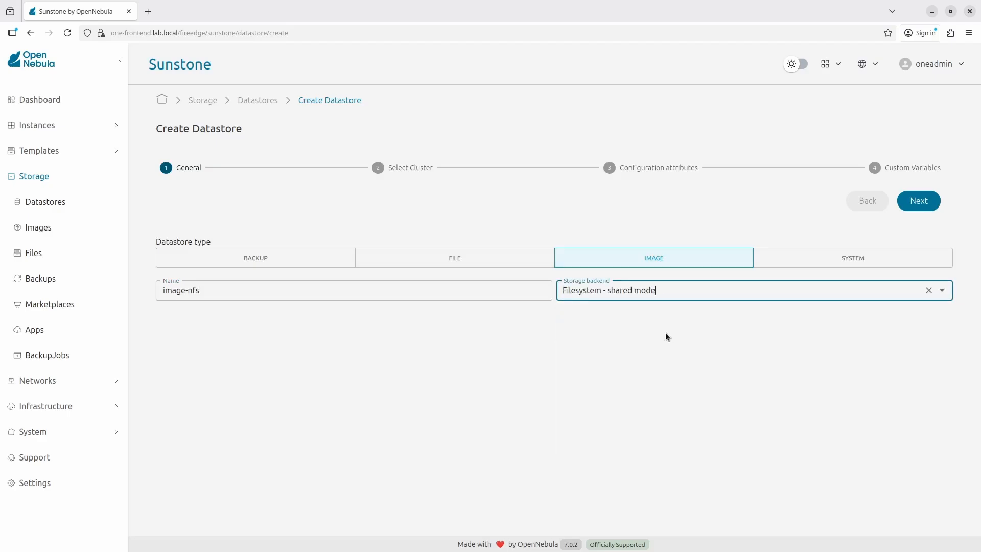
Assign image-nfs to the default cluster, set system-nfs as its compatible system datastore, and finish creating it.
click(922, 202)
click(450, 359)
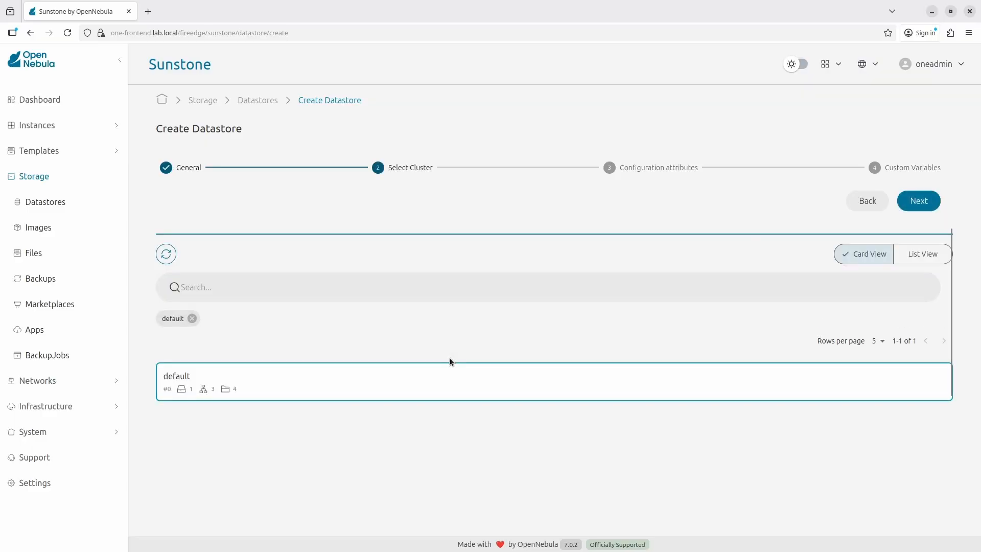
click(914, 201)
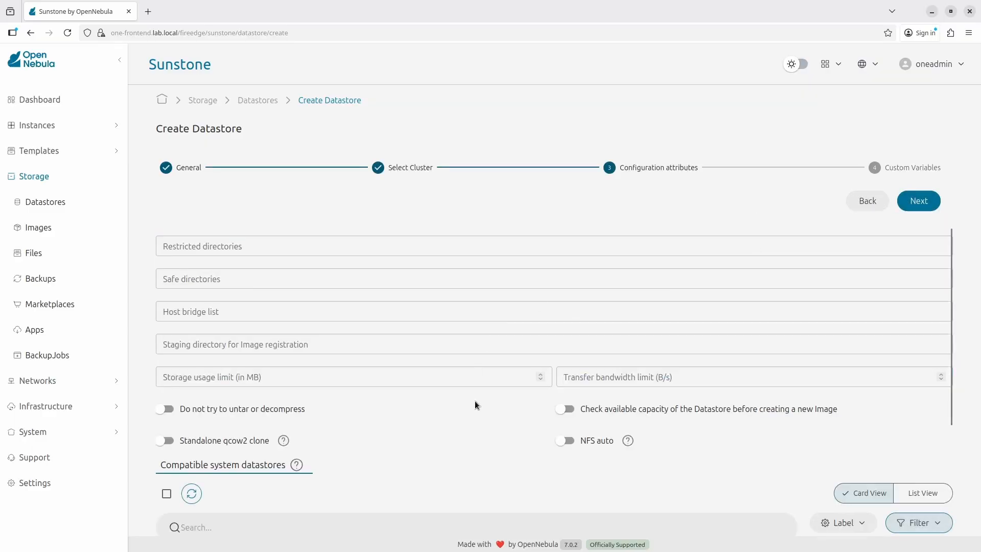
scroll(475, 401, down, 3)
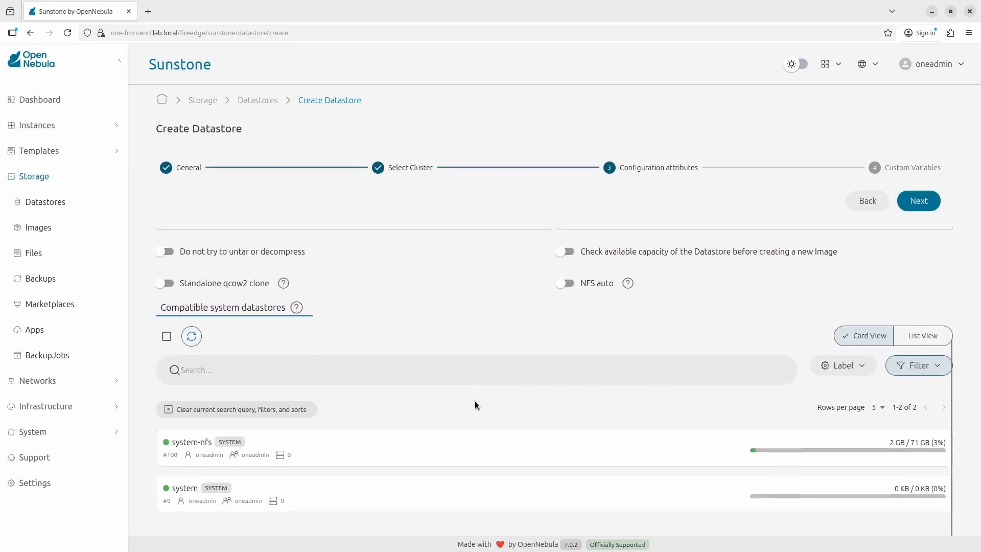
click(477, 446)
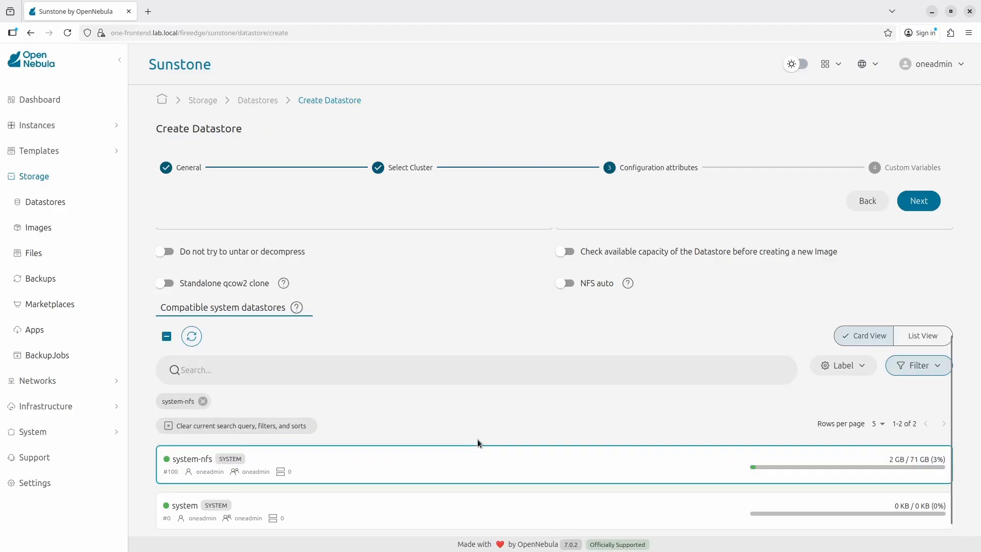
scroll(487, 403, up, 3)
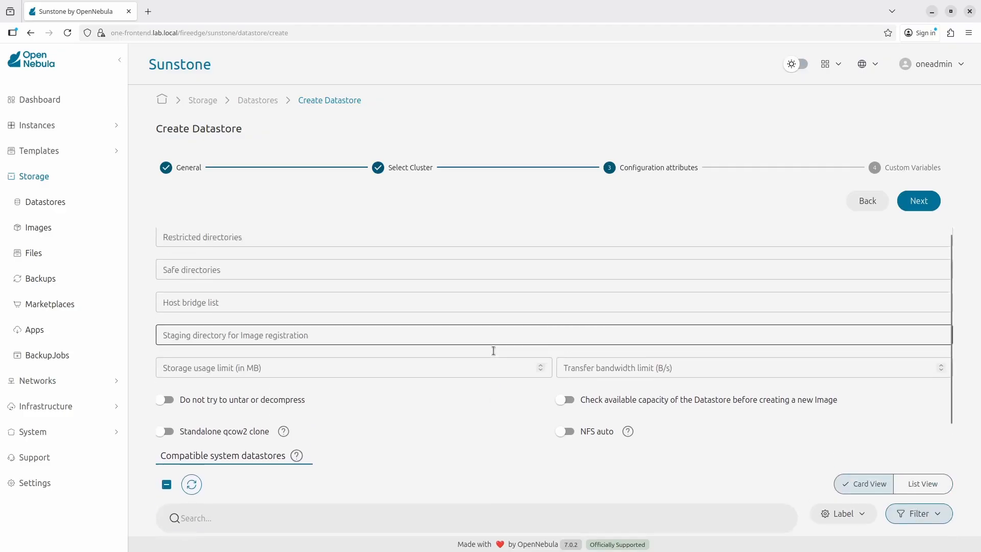
click(927, 202)
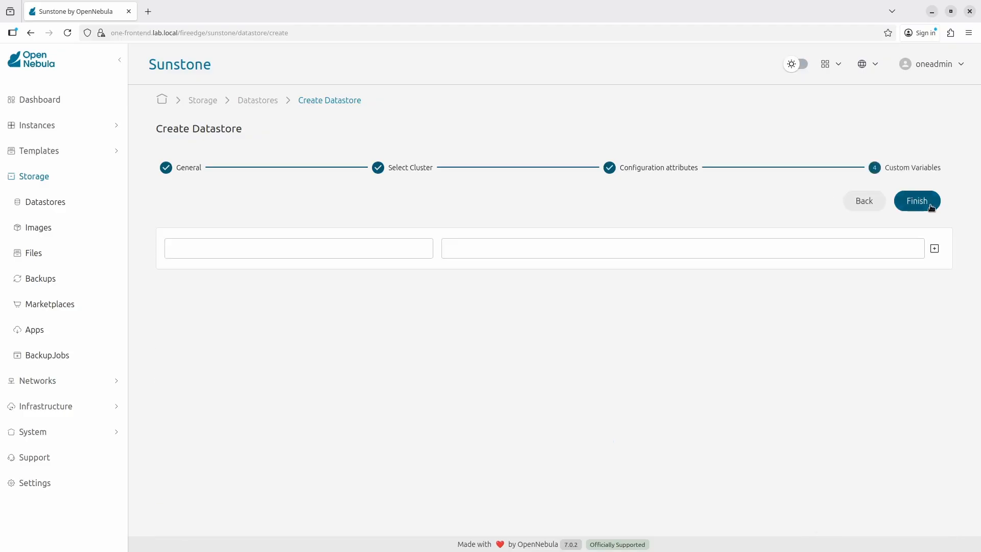
click(930, 204)
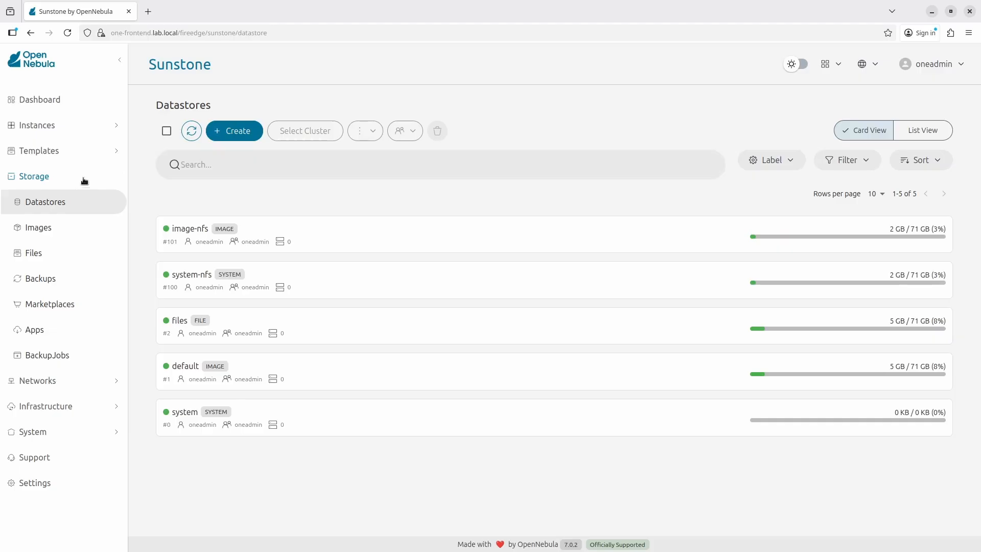
Search the marketplace apps for "opensuse" and select the x86_64 openSUSE 15 image.
click(42, 335)
click(196, 164)
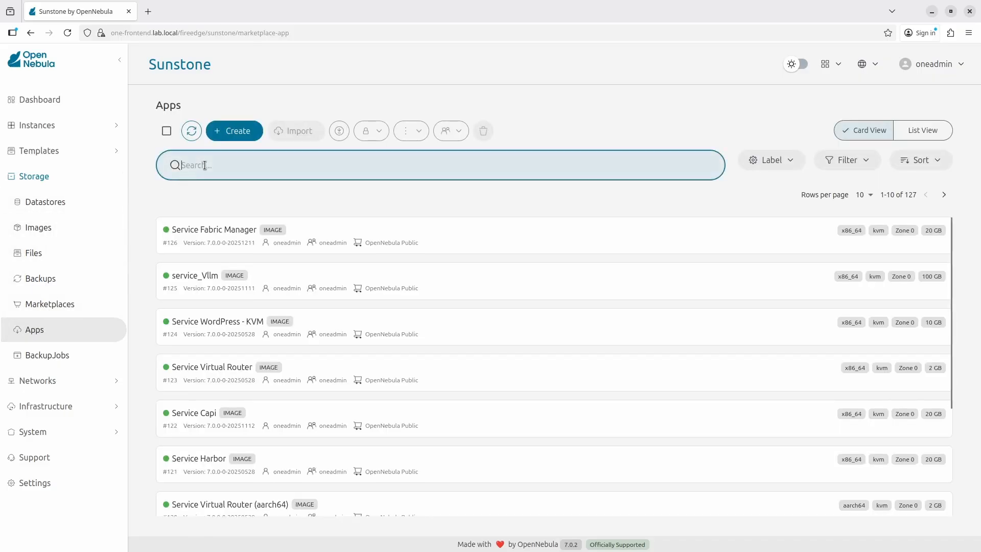
text(opensuse)
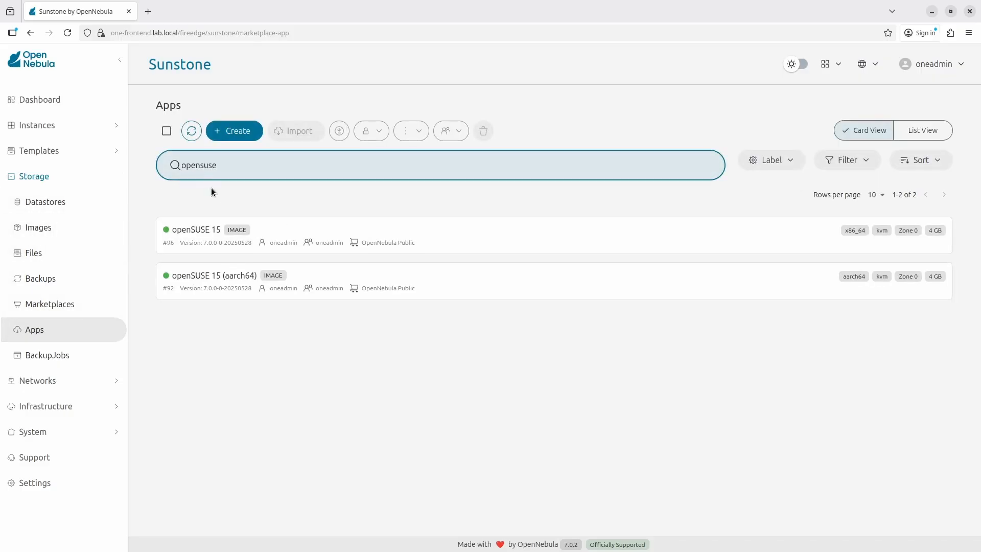
click(280, 224)
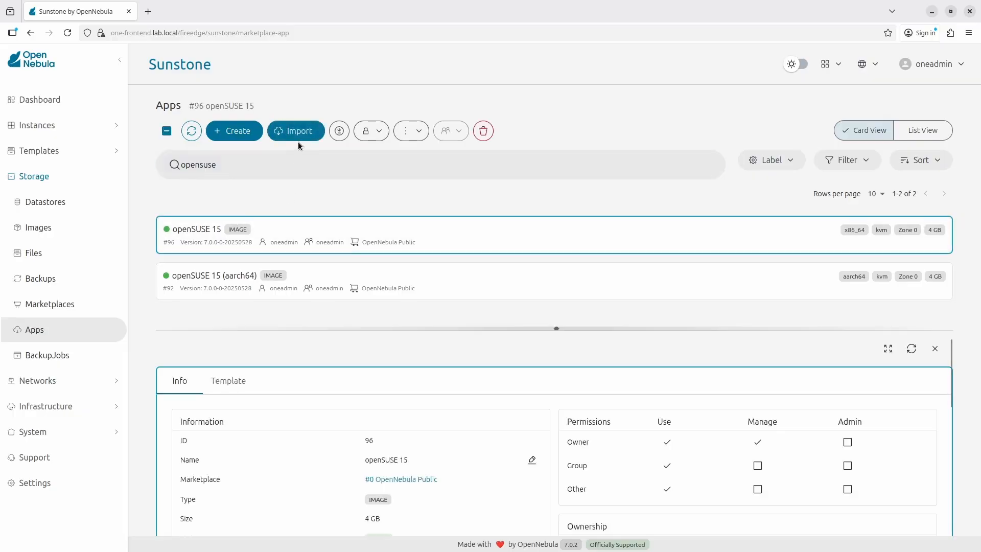
Import the openSUSE 15 app with its associated VM template into the image-nfs datastore.
click(300, 132)
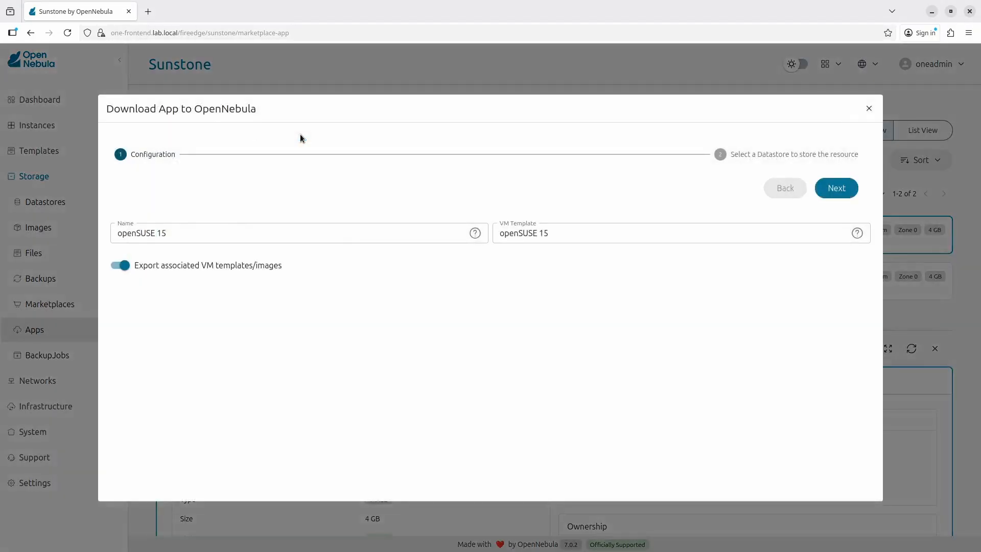
click(842, 192)
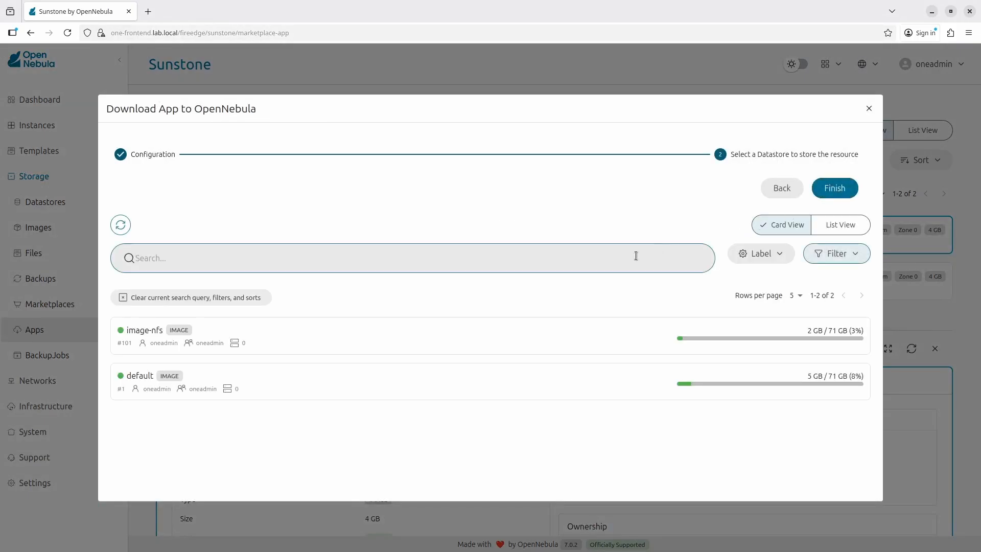
click(338, 335)
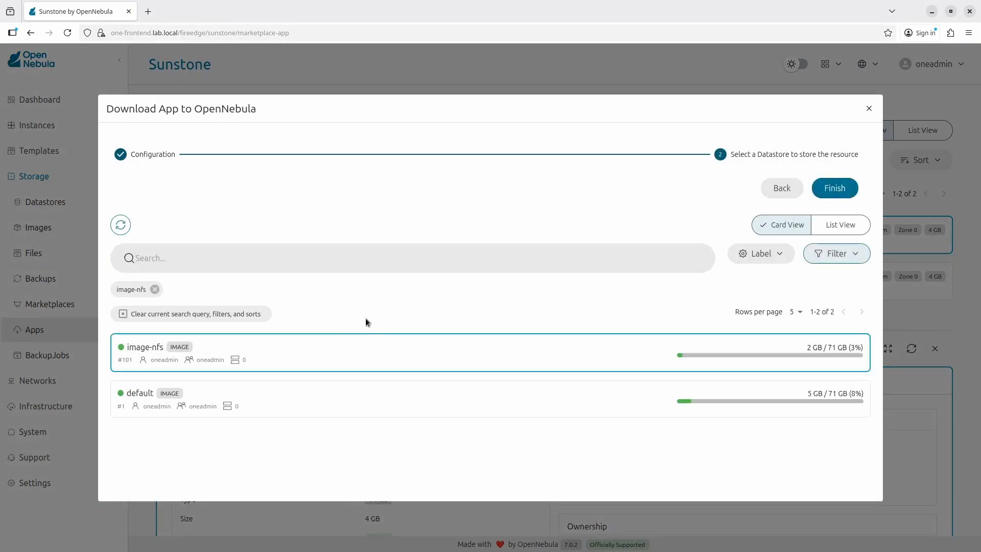
click(841, 188)
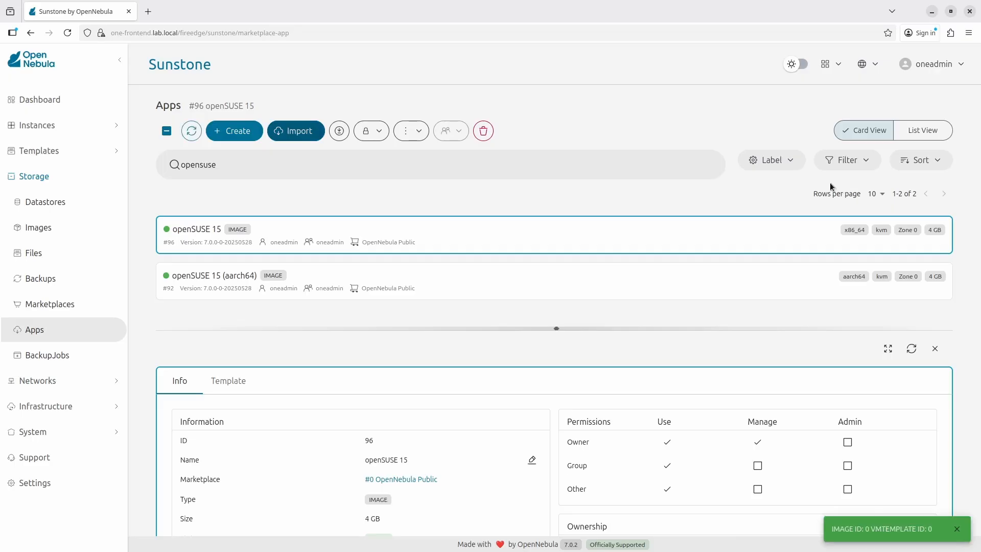
Open the list of stored images and refresh it to check the status of the imported openSUSE 15 image.
click(46, 231)
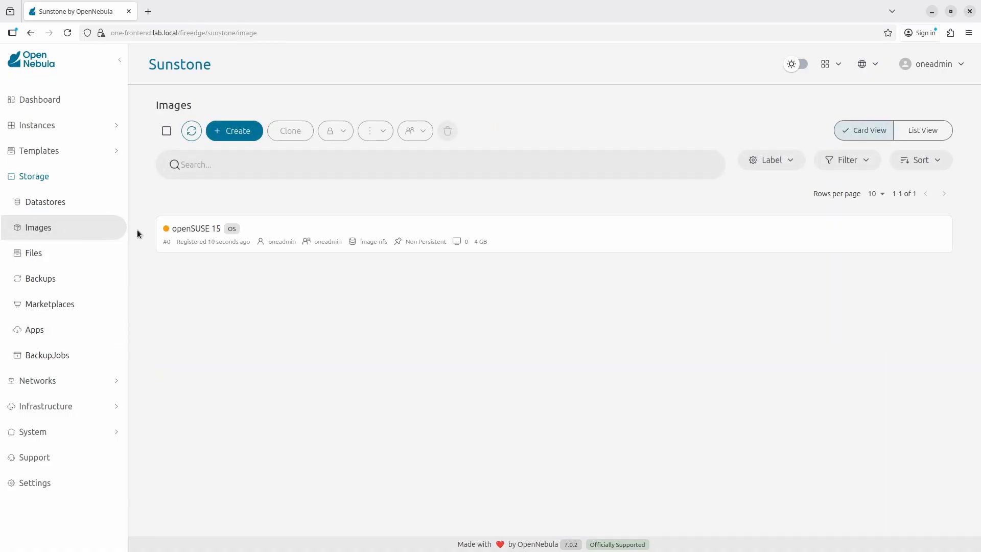
click(192, 134)
Go to the virtual machine instances and start creating a VM from the openSUSE 15 template.
click(78, 129)
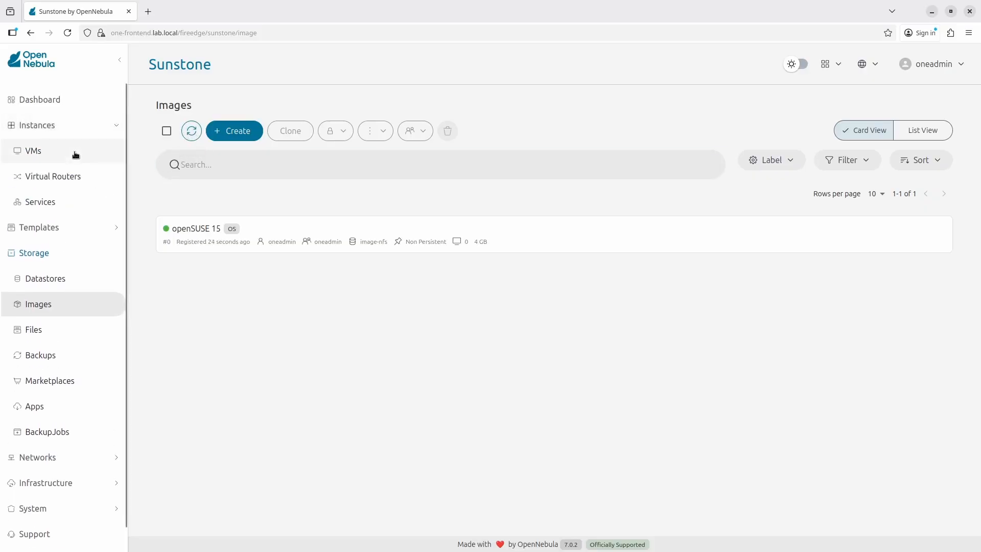
click(76, 155)
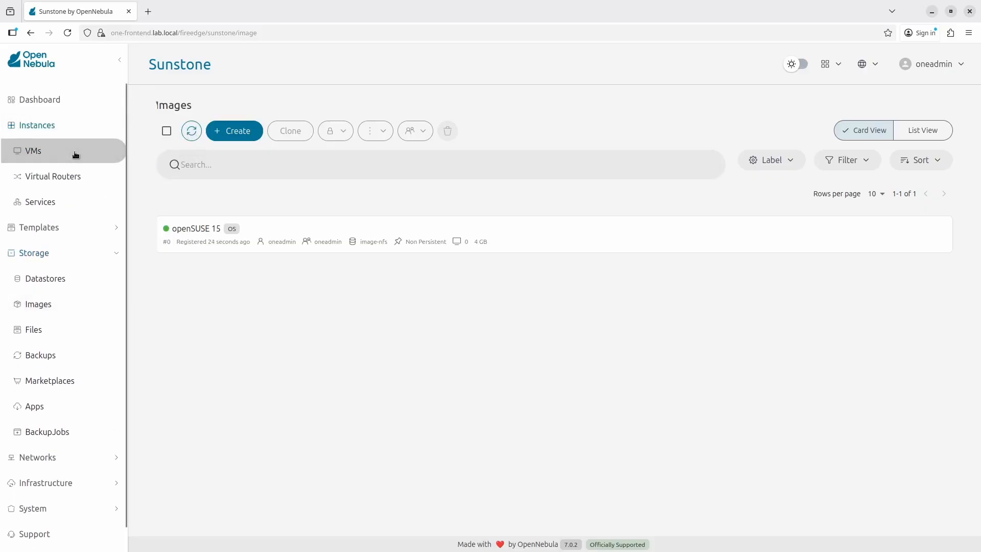
click(109, 259)
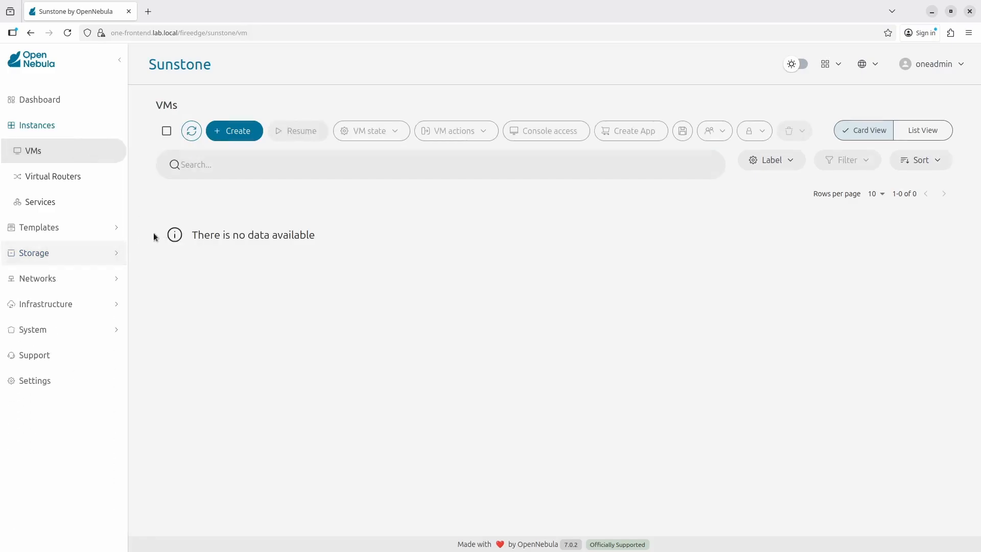
click(233, 132)
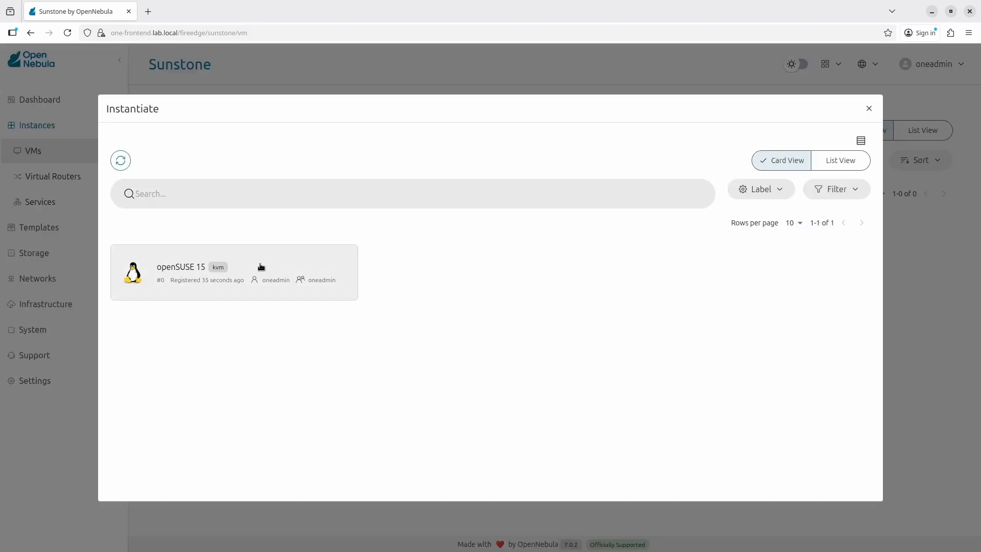
click(261, 266)
click(260, 266)
Name the VMs opensuse-%idx, set the number of instances to 4, and finish instantiating with the advanced options left as they are.
text(opensuse-)
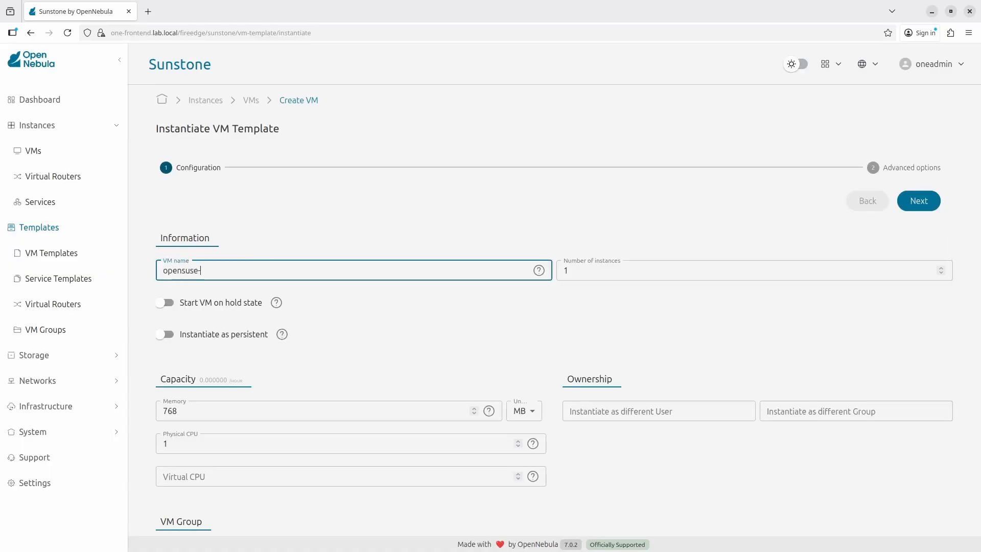
text(%idx)
click(455, 322)
click(581, 272)
double_click(582, 271)
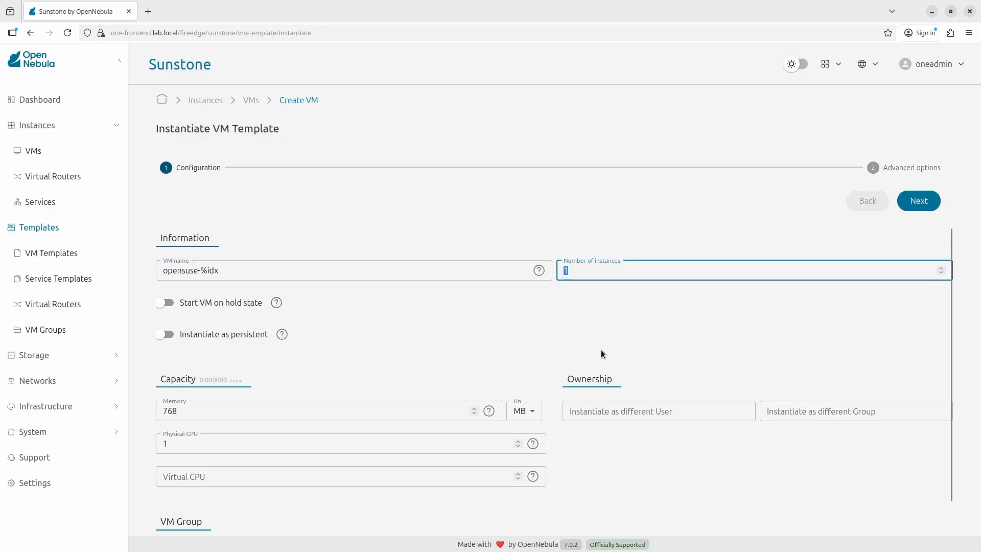
text(4)
click(598, 317)
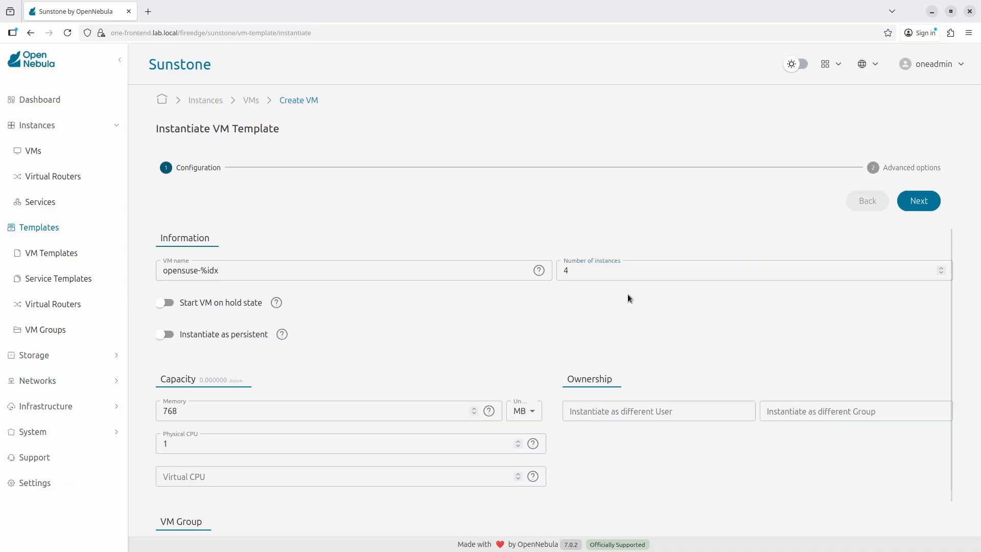
click(924, 201)
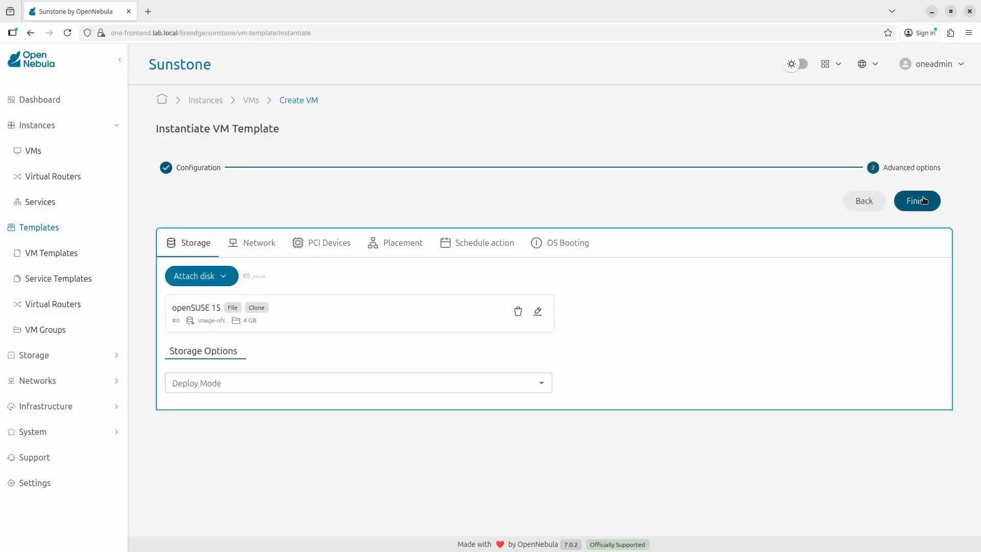
click(924, 200)
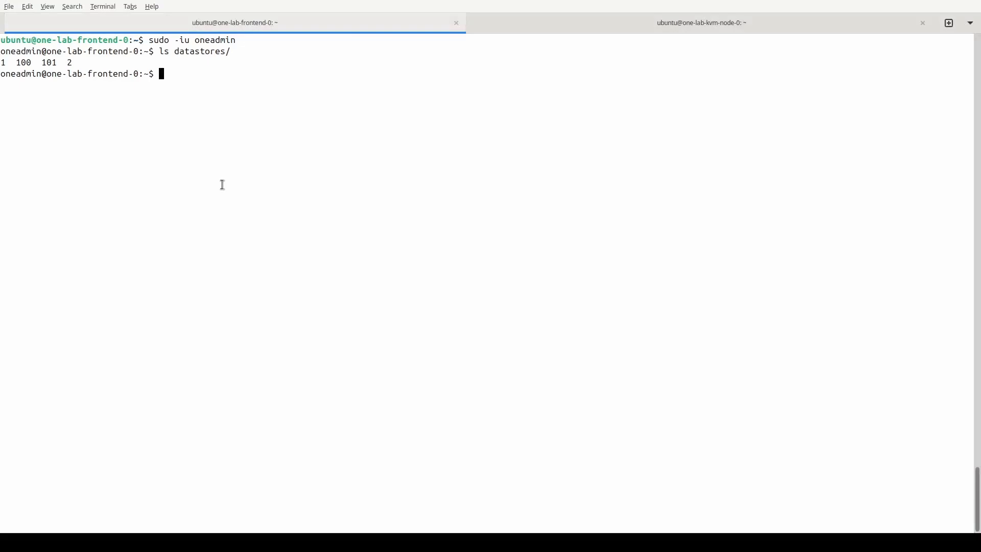
Switch to the front-end terminal session and list the contents of datastores/100/.
text(ls data)
key(Tab)
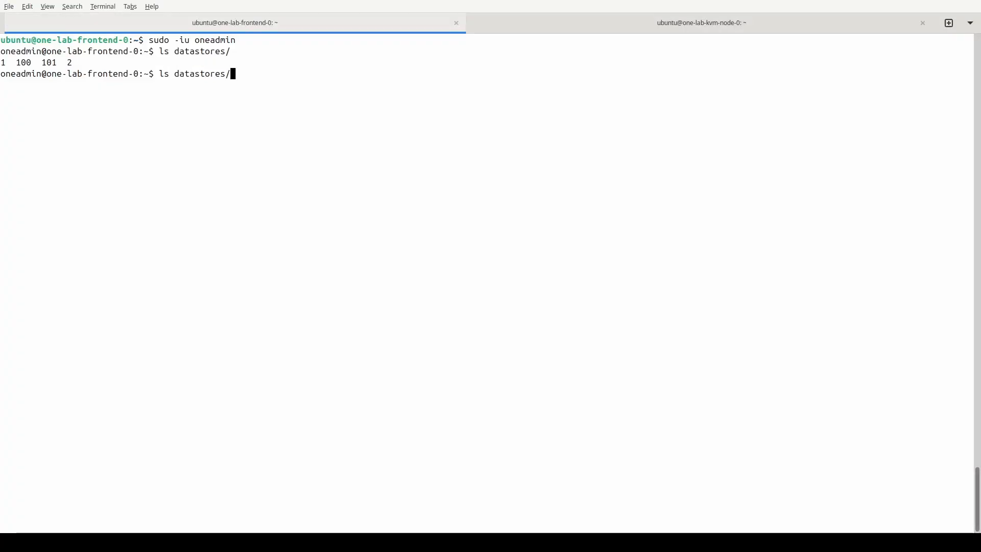
text(100)
key(Tab)
key(Return)
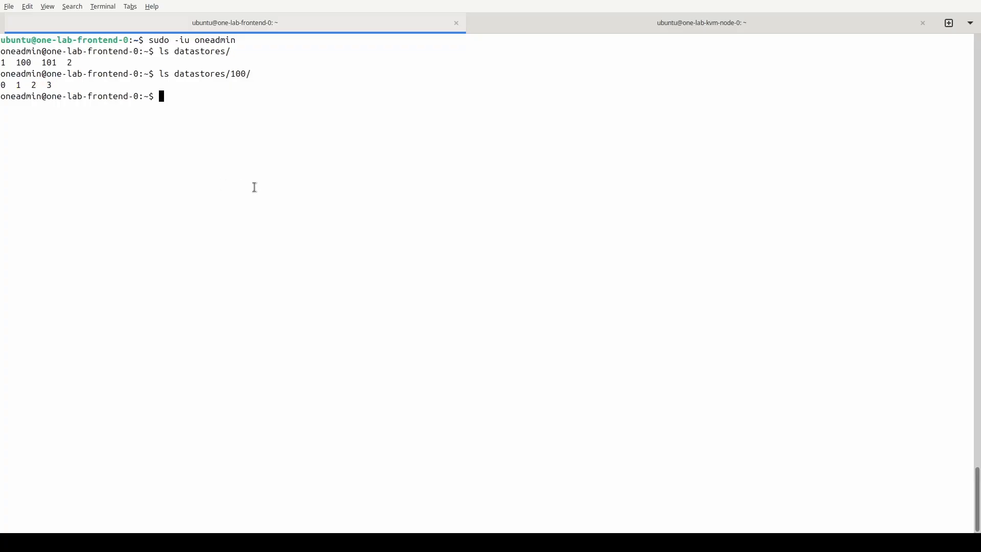
Switch to the one-lab-kvm-node-0 terminal session and list the files of every VM directory with datastores/100/*.
click(545, 28)
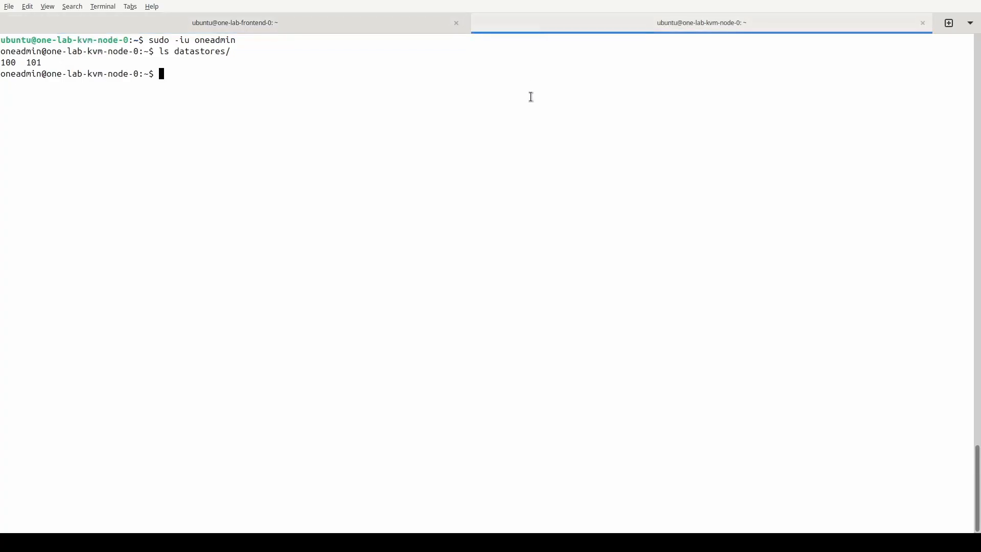
text(ls dat)
key(Tab)
text(100/*)
key(Return)
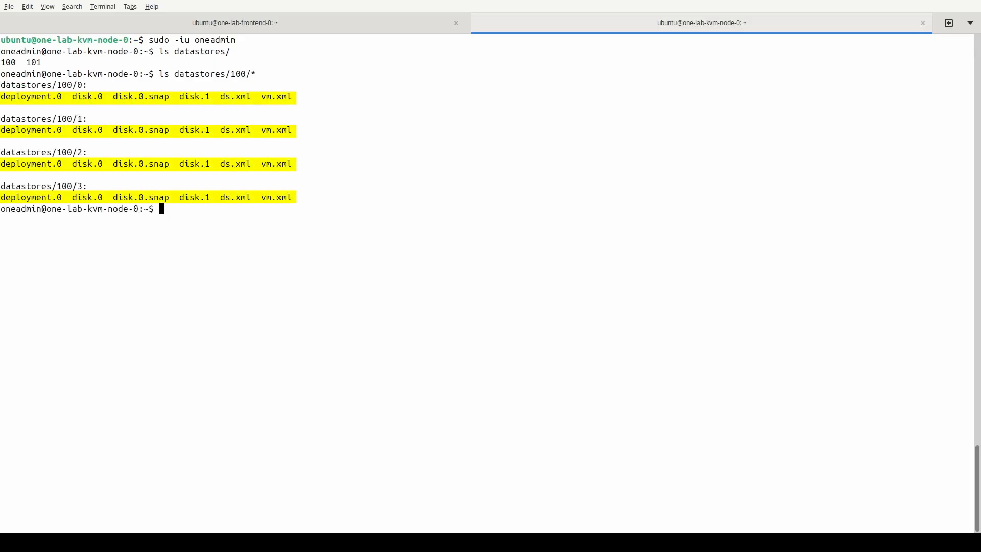